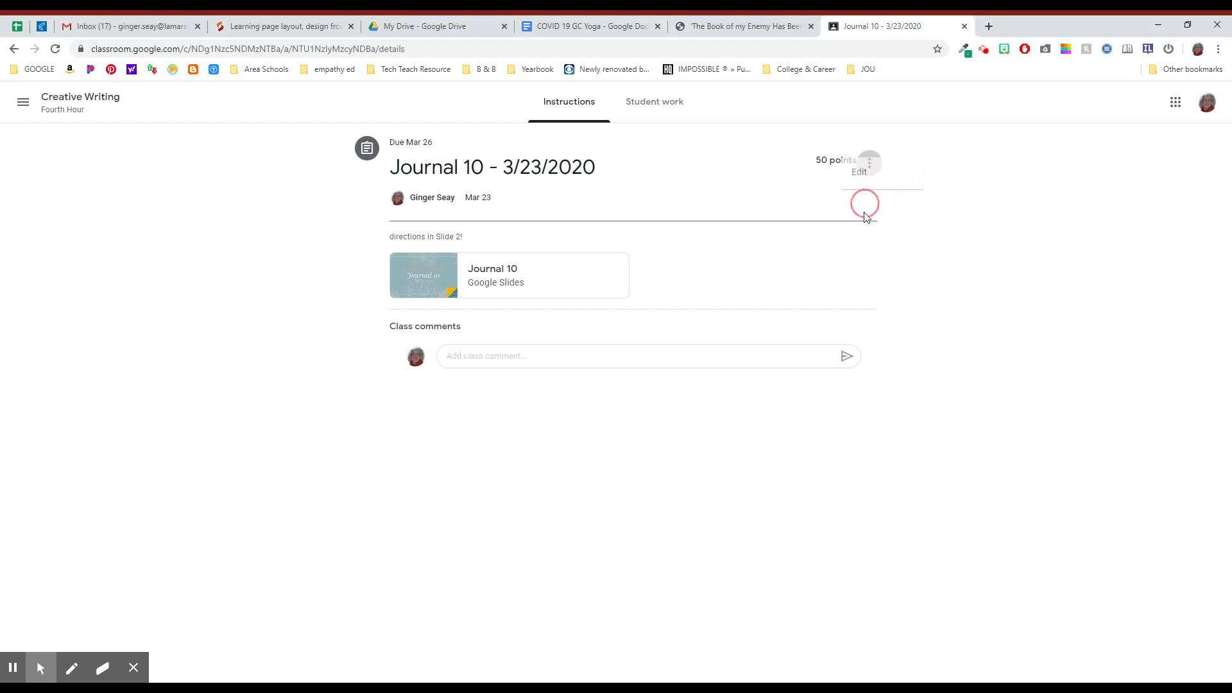
Step: Open the Journal 10 - 3/23/2020 assignment for editing and start creating a new rubric for it
click(869, 163)
click(827, 196)
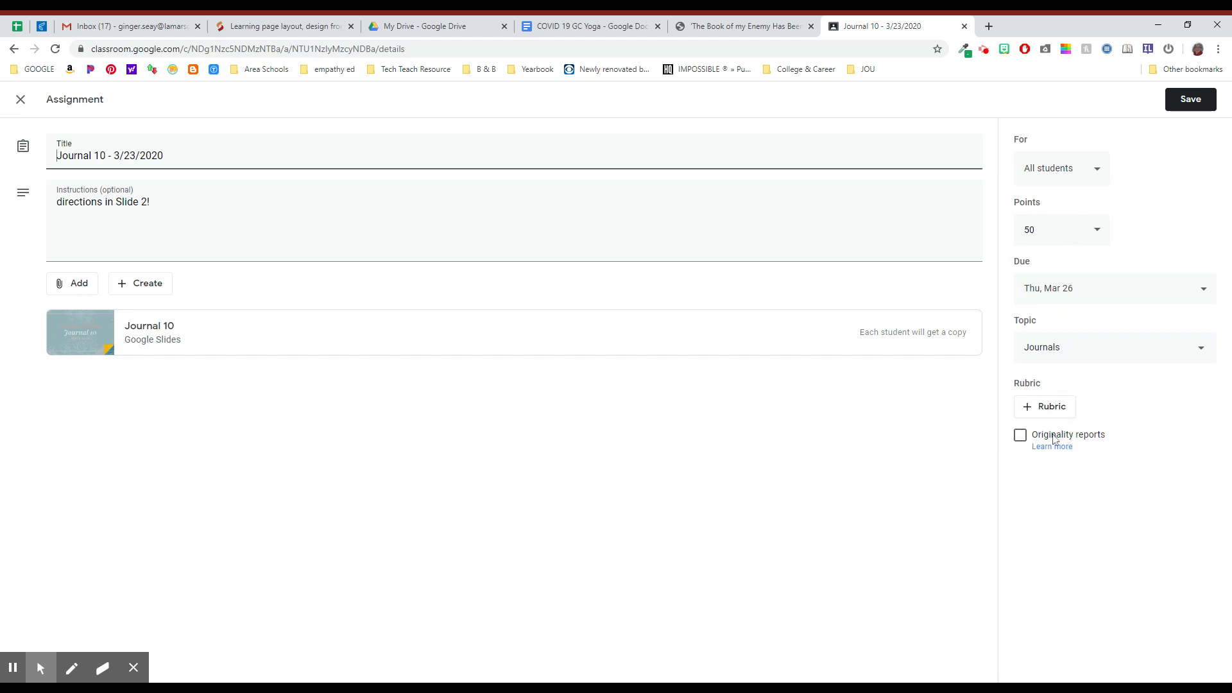
click(1057, 411)
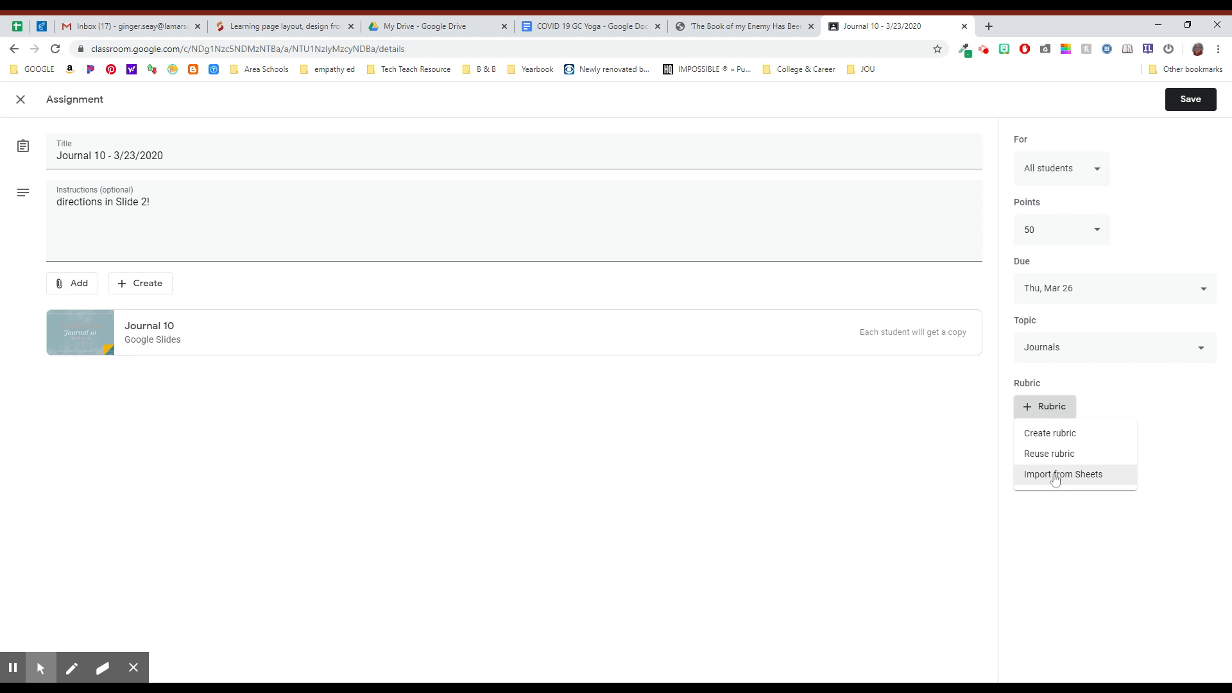
click(1048, 435)
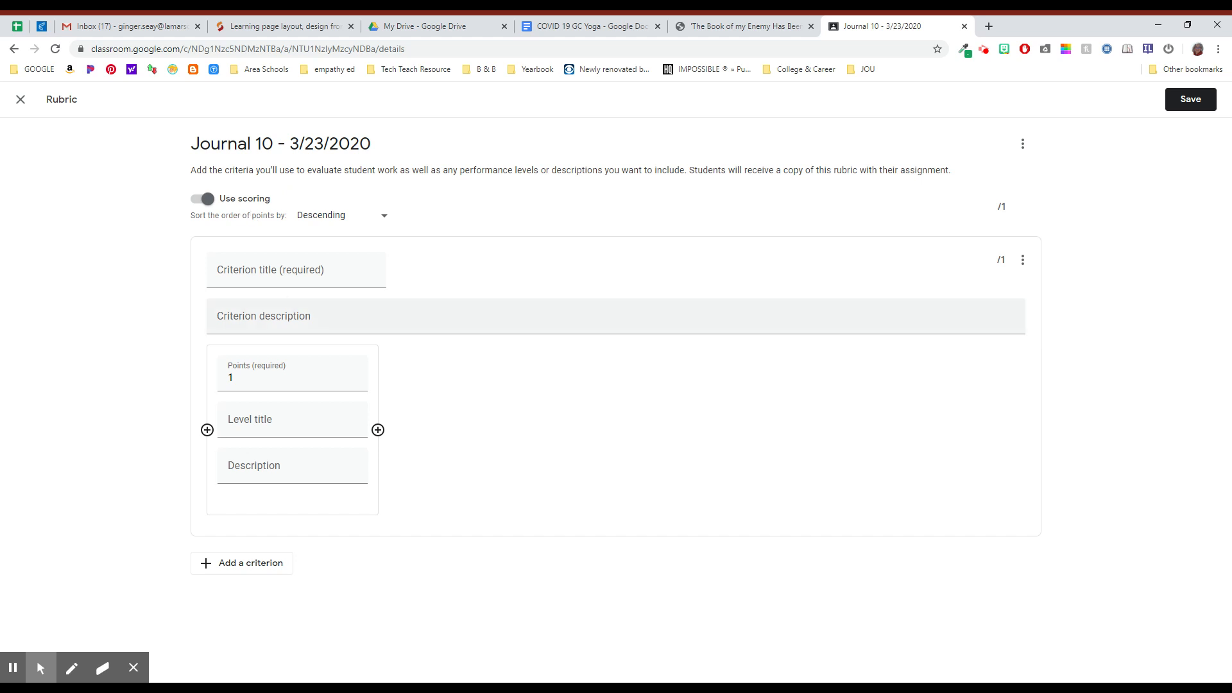
Step: Title the rubric's first criterion "Slide 2 Freewrite"
click(253, 270)
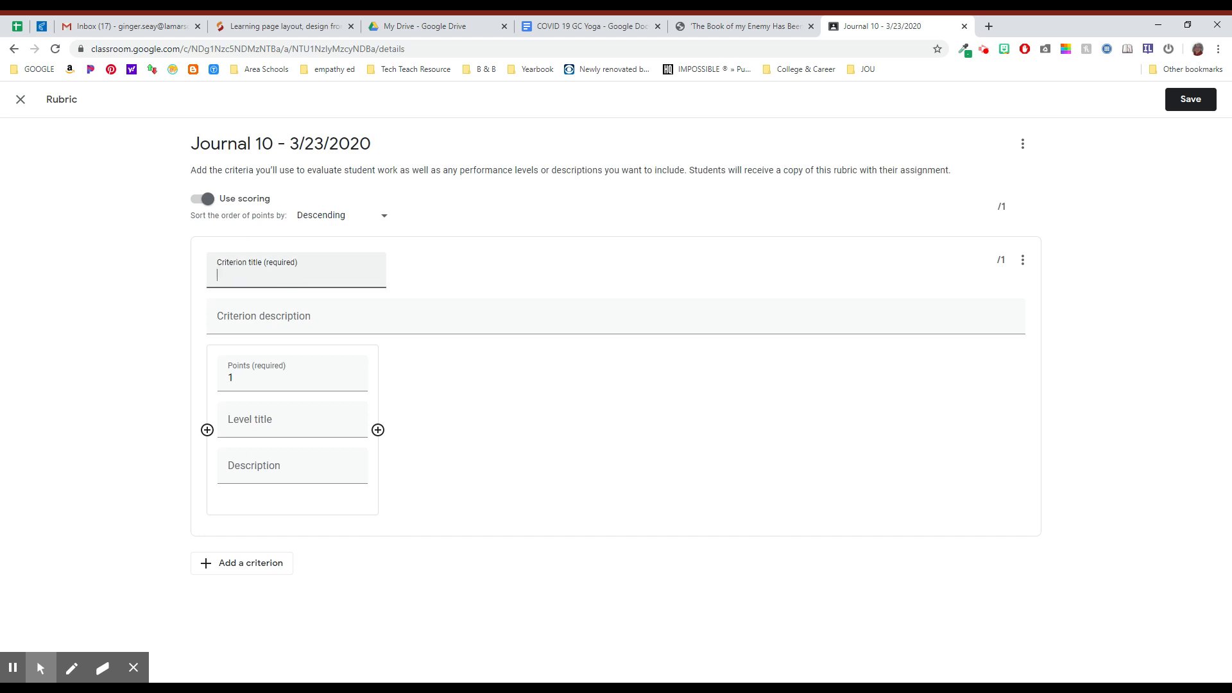
text(Slide 2 Freewrite)
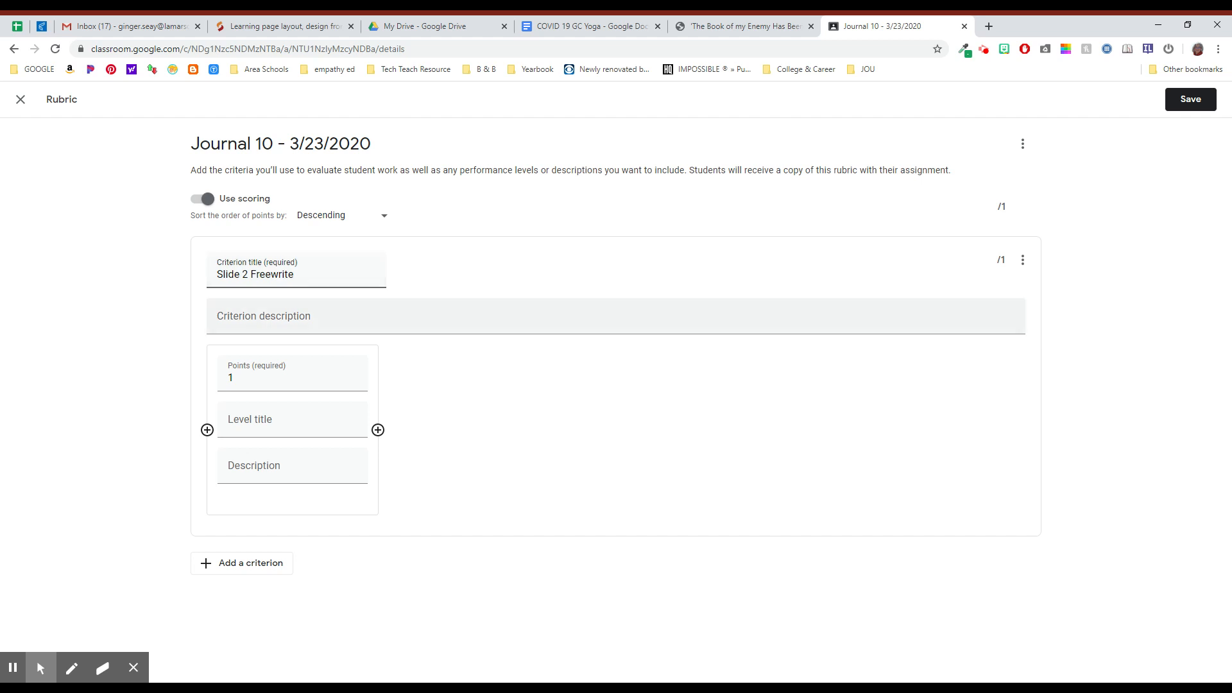
click(248, 316)
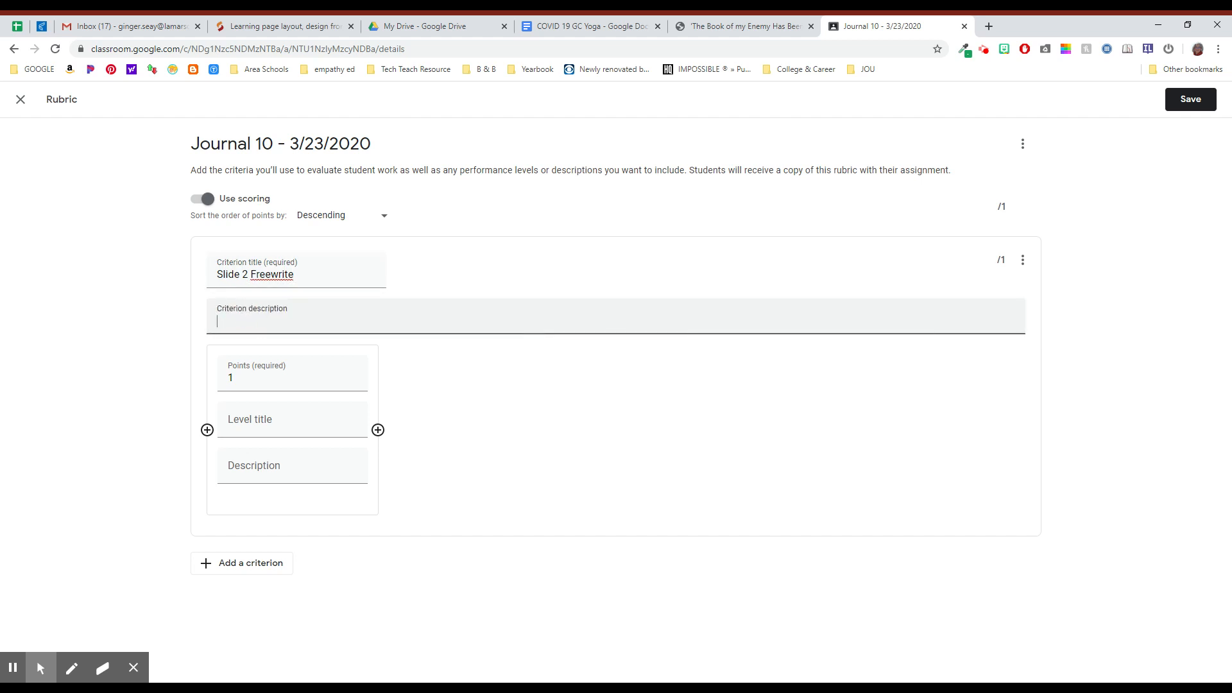
Step: Set the first level of the Slide 2 Freewrite criterion to 10 points and title it "Meets / Exceeds"
click(353, 376)
click(354, 377)
click(354, 376)
click(354, 376)
click(354, 376)
click(353, 376)
click(354, 376)
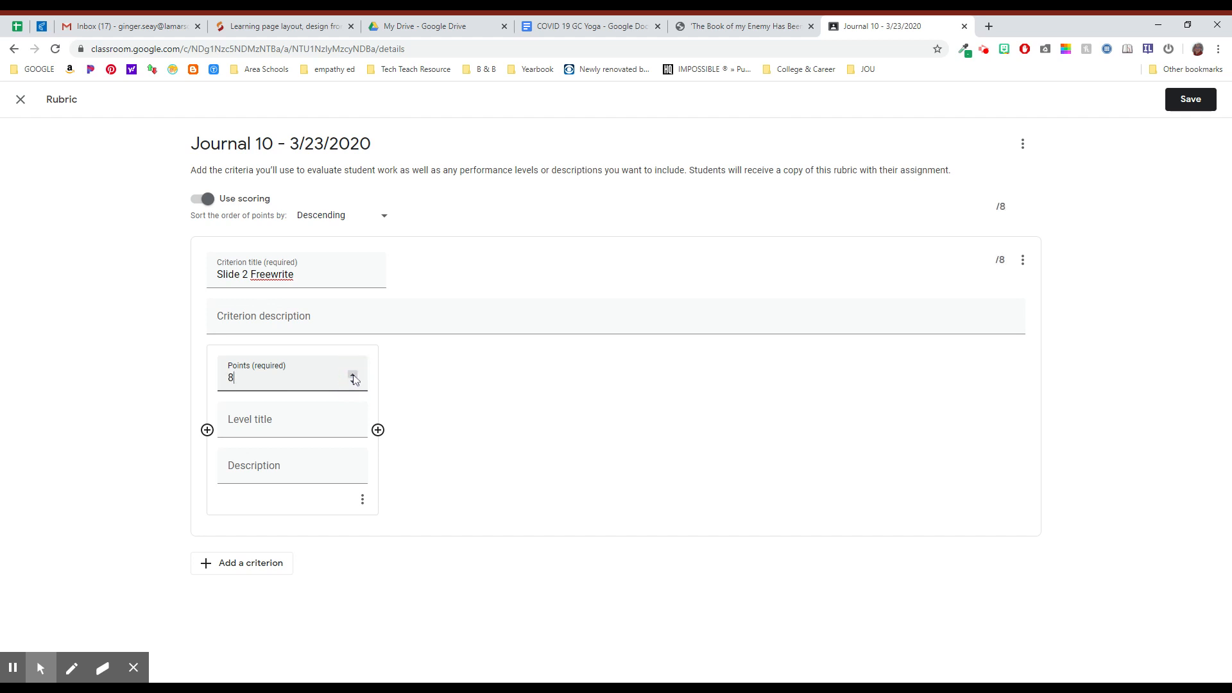
click(354, 376)
click(354, 376)
click(354, 376)
click(352, 383)
click(283, 421)
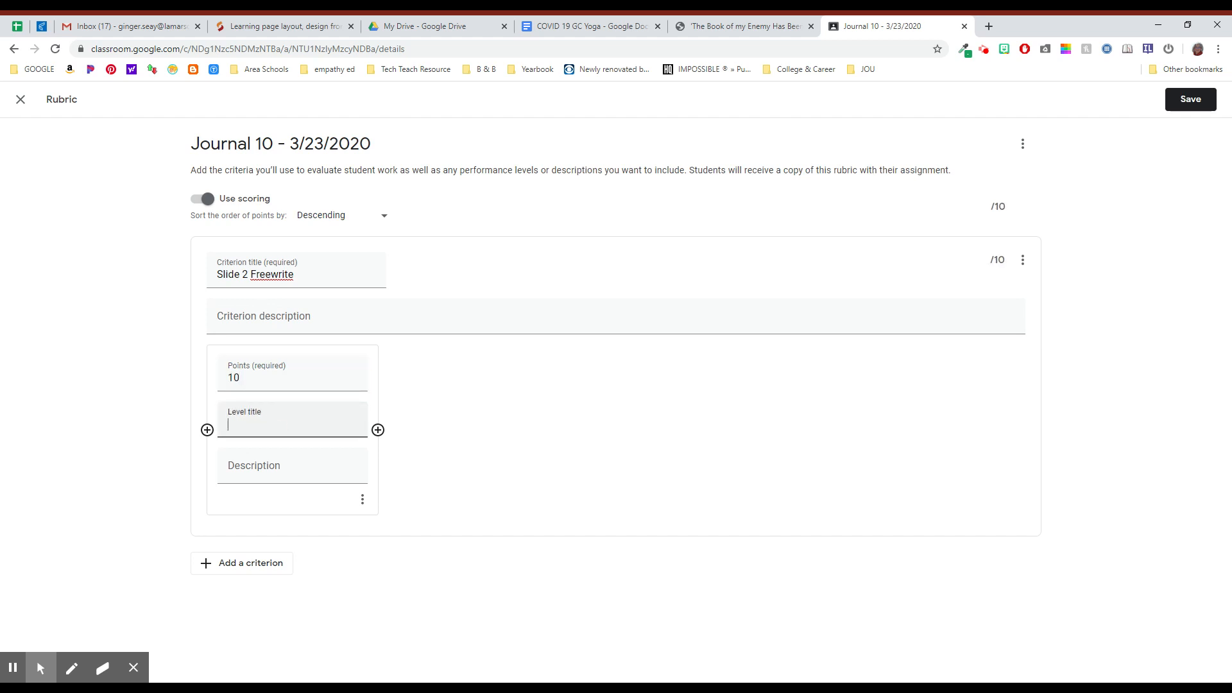
text(Meets / Exceeds)
click(282, 467)
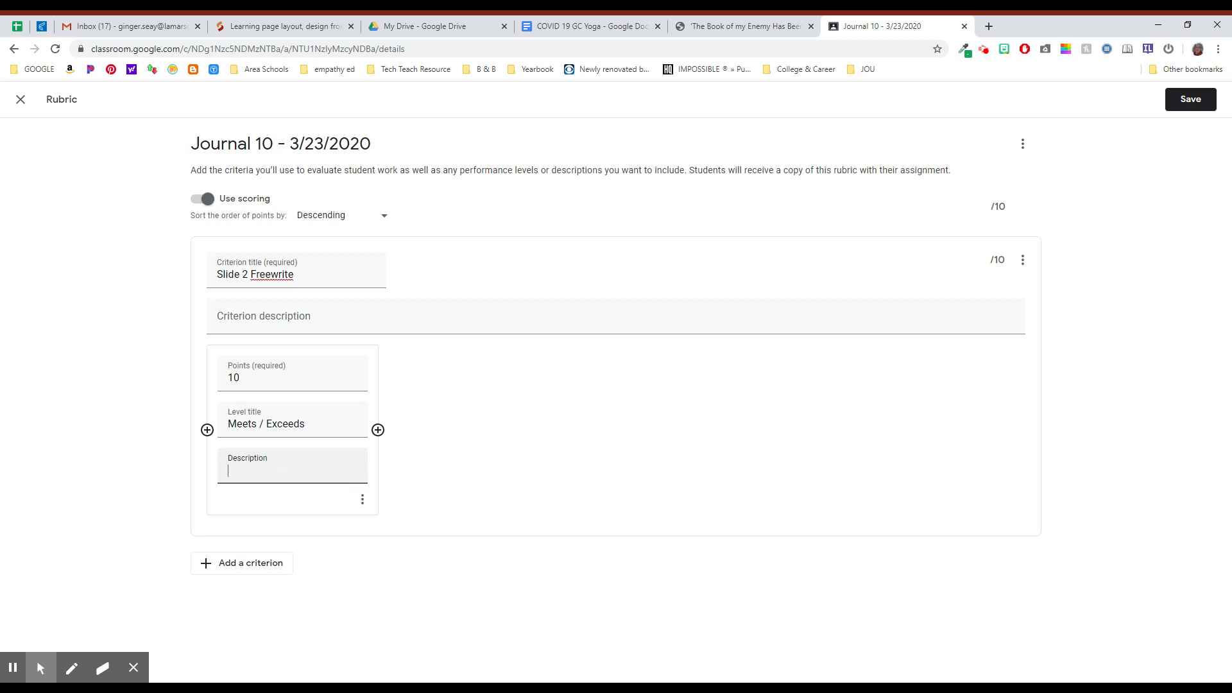
Step: Add three more performance levels after the Meets / Exceeds level
click(378, 430)
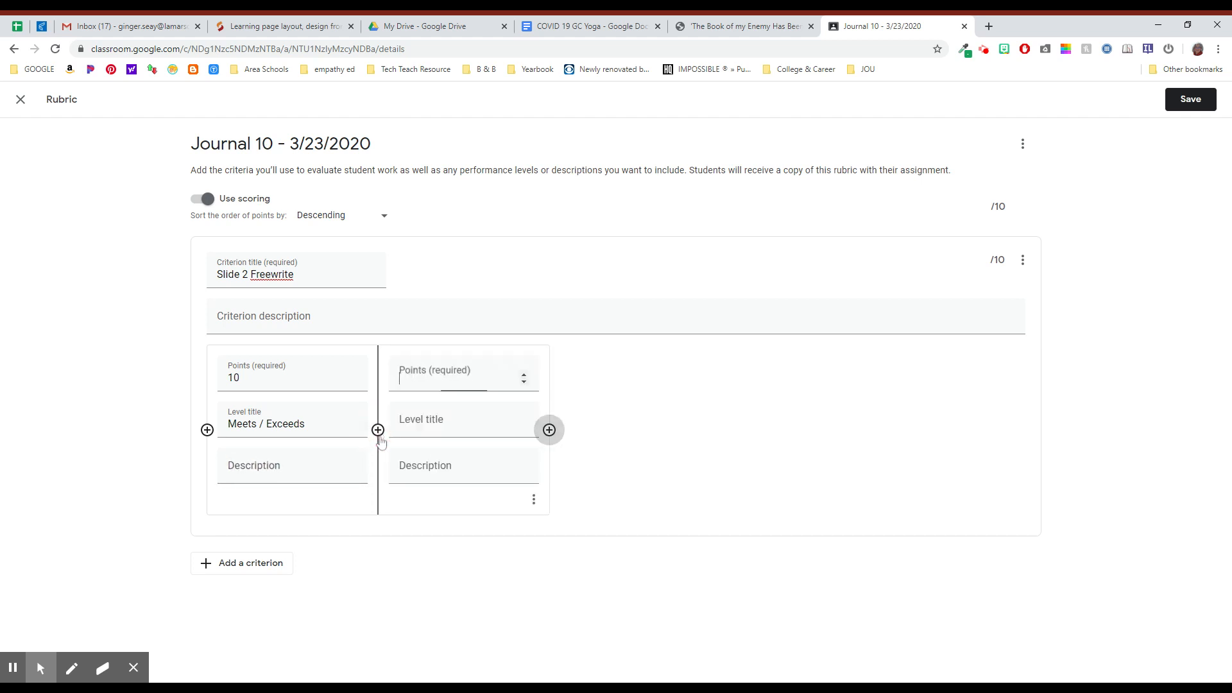
click(549, 430)
click(720, 437)
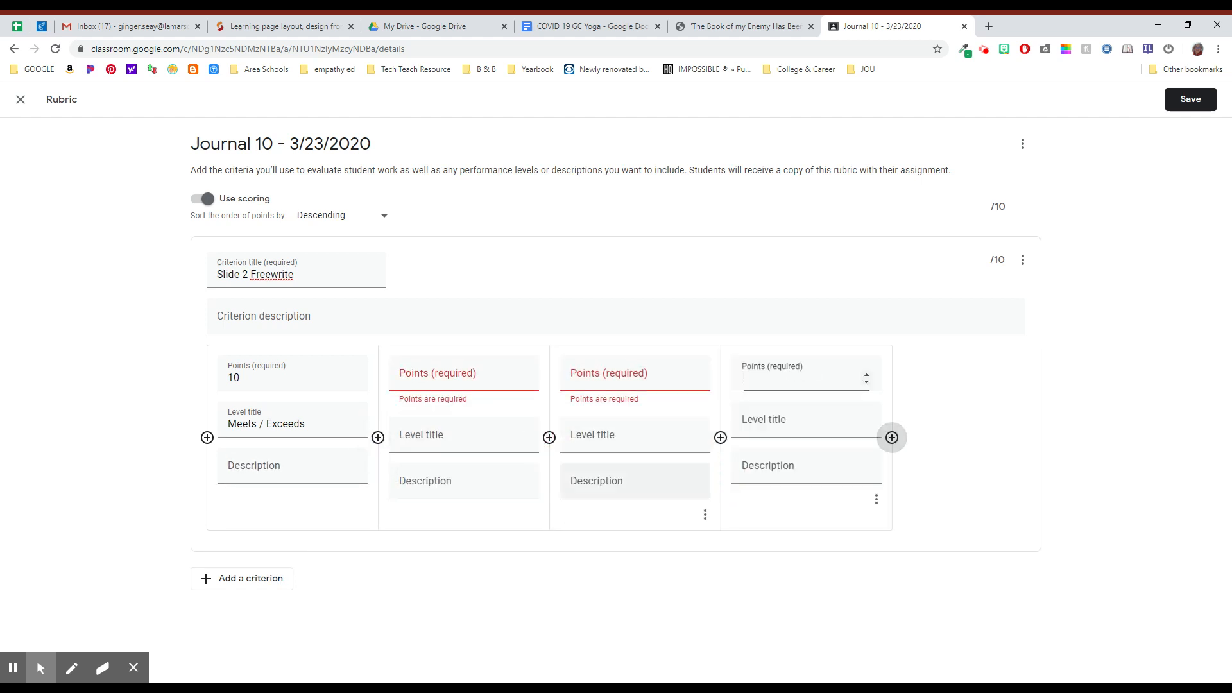
Step: Set the second level of the Slide 2 Freewrite criterion to 7 points and title it "Approaching"
click(523, 380)
text(6)
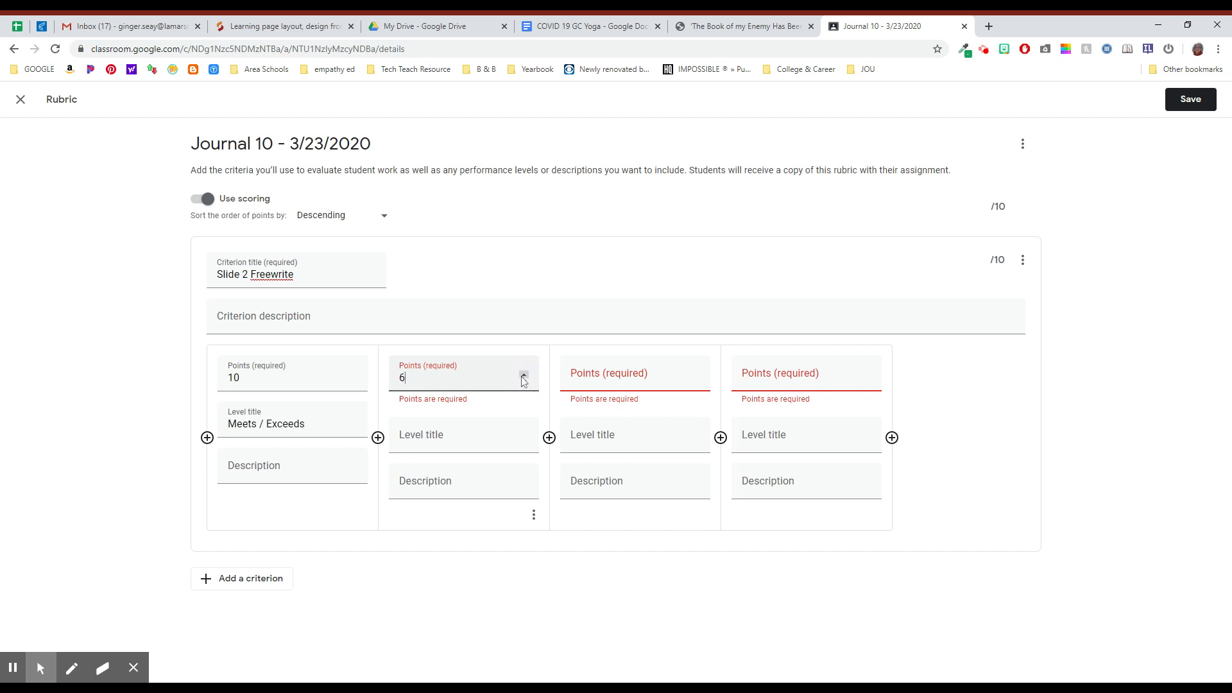
click(523, 376)
click(407, 430)
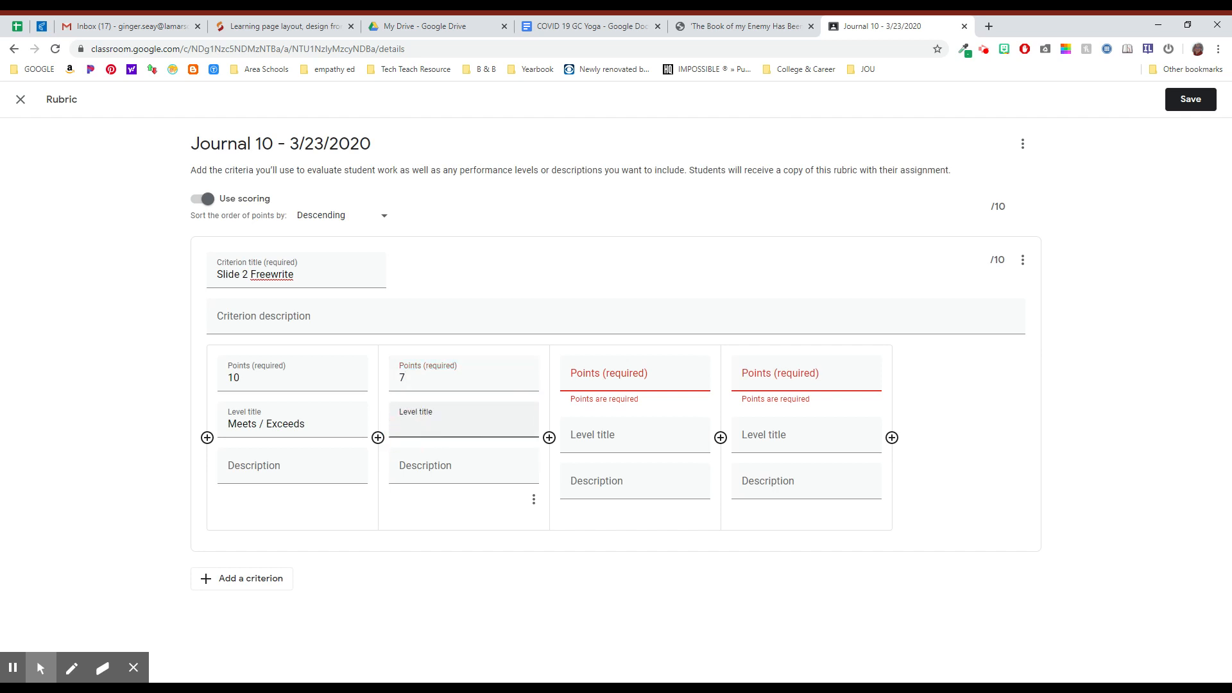
text(Apr)
text(proaching)
click(403, 458)
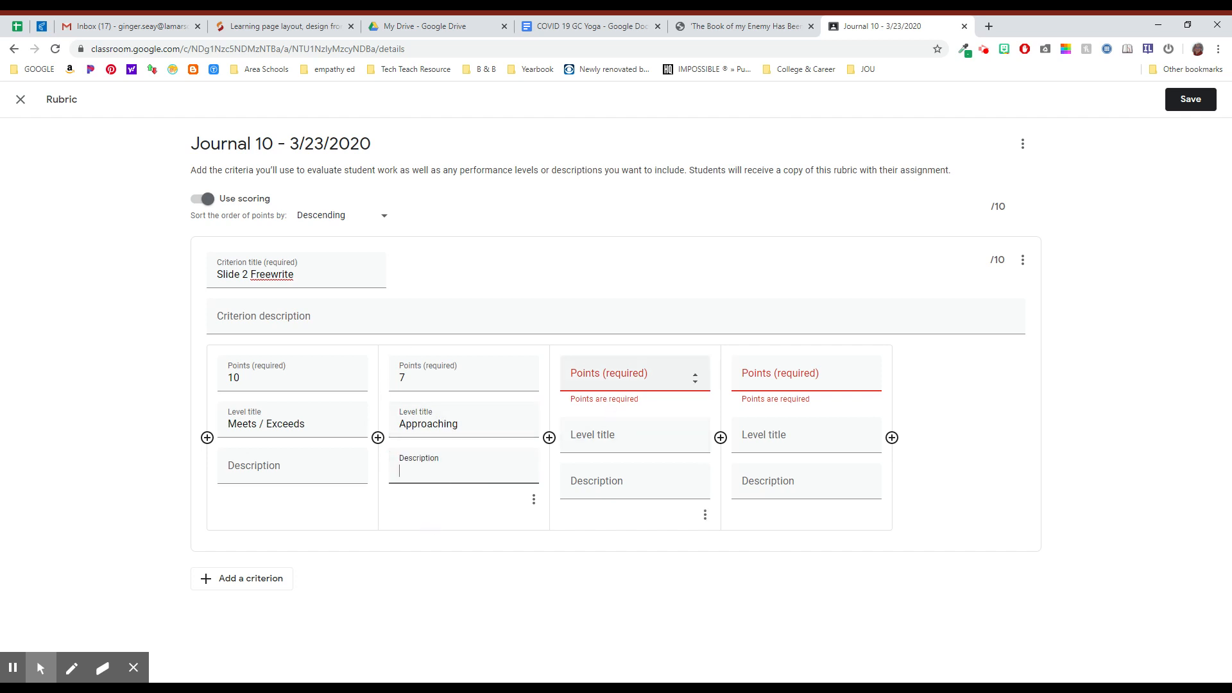
Step: Delete the two empty levels from the Slide 2 Freewrite criterion
click(604, 376)
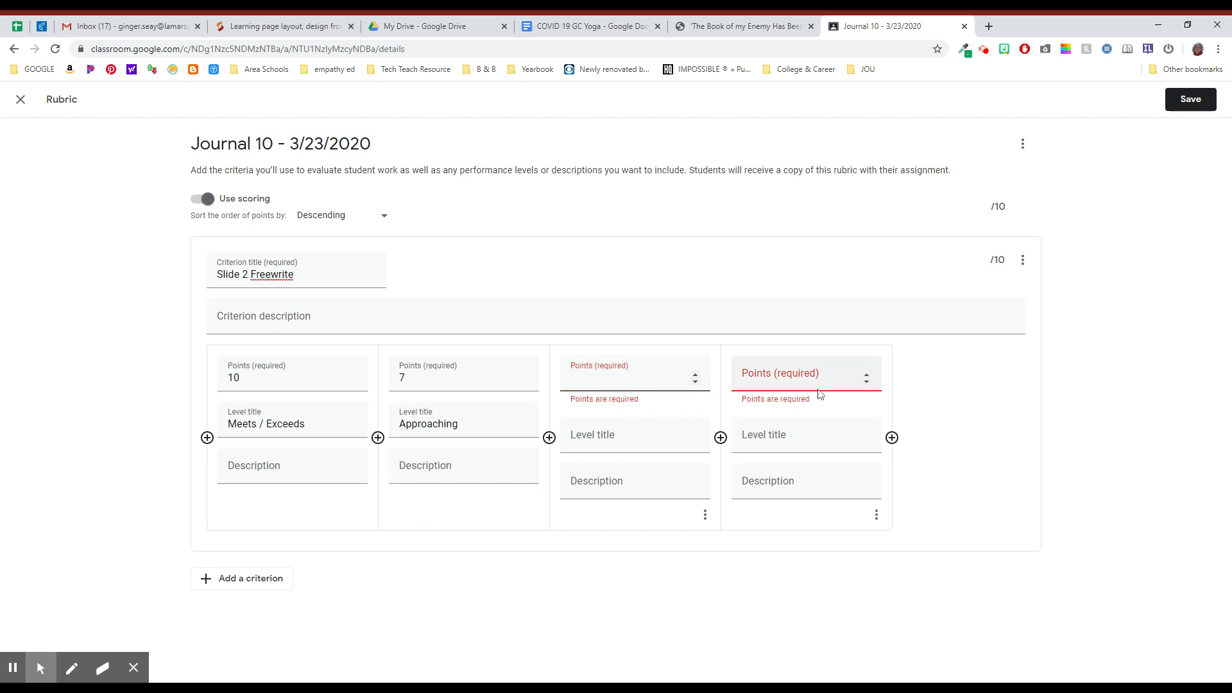
click(876, 516)
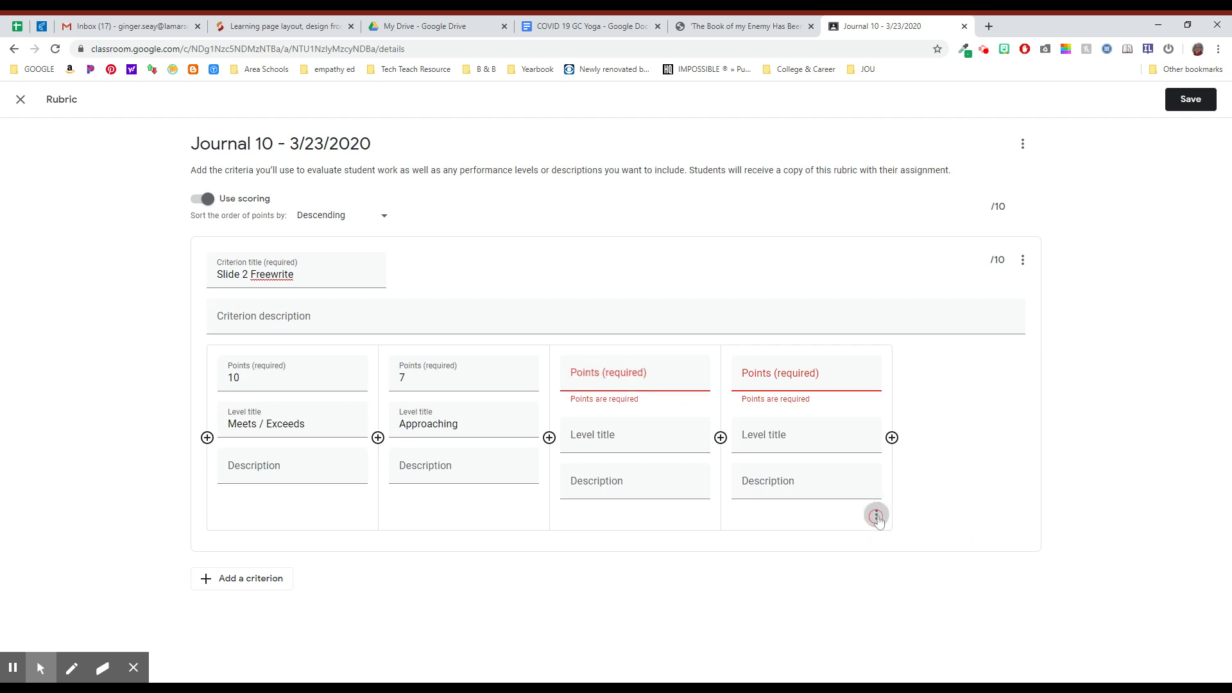
click(799, 491)
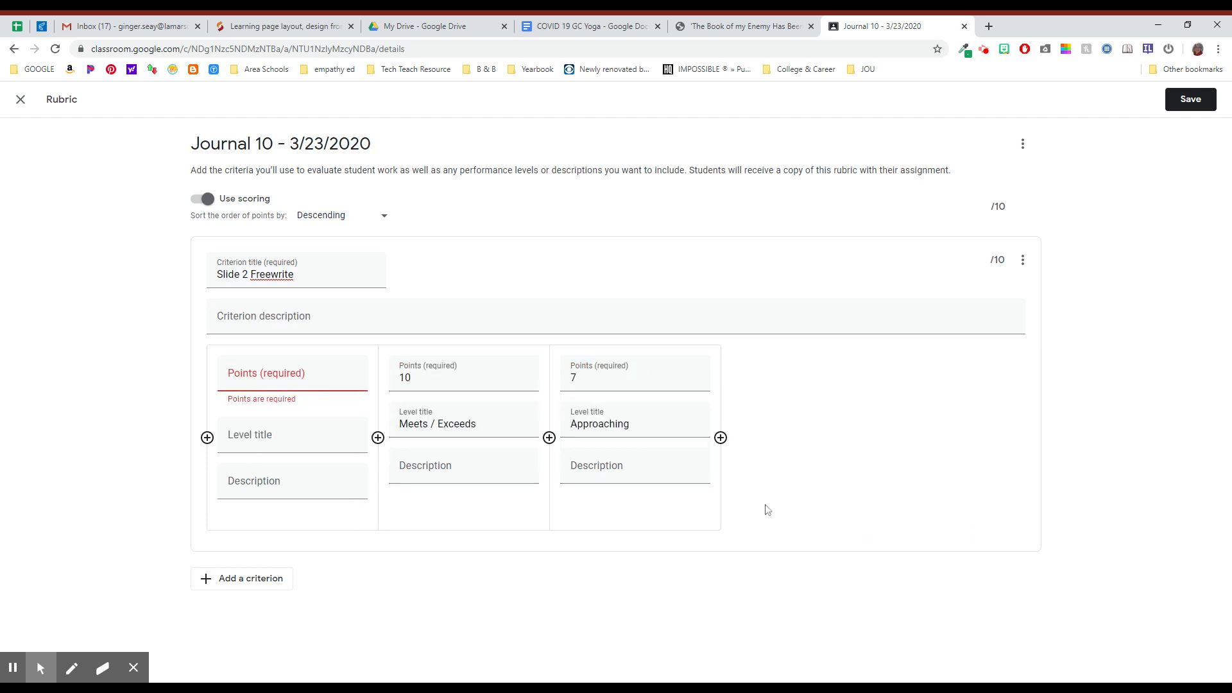
click(363, 517)
click(345, 496)
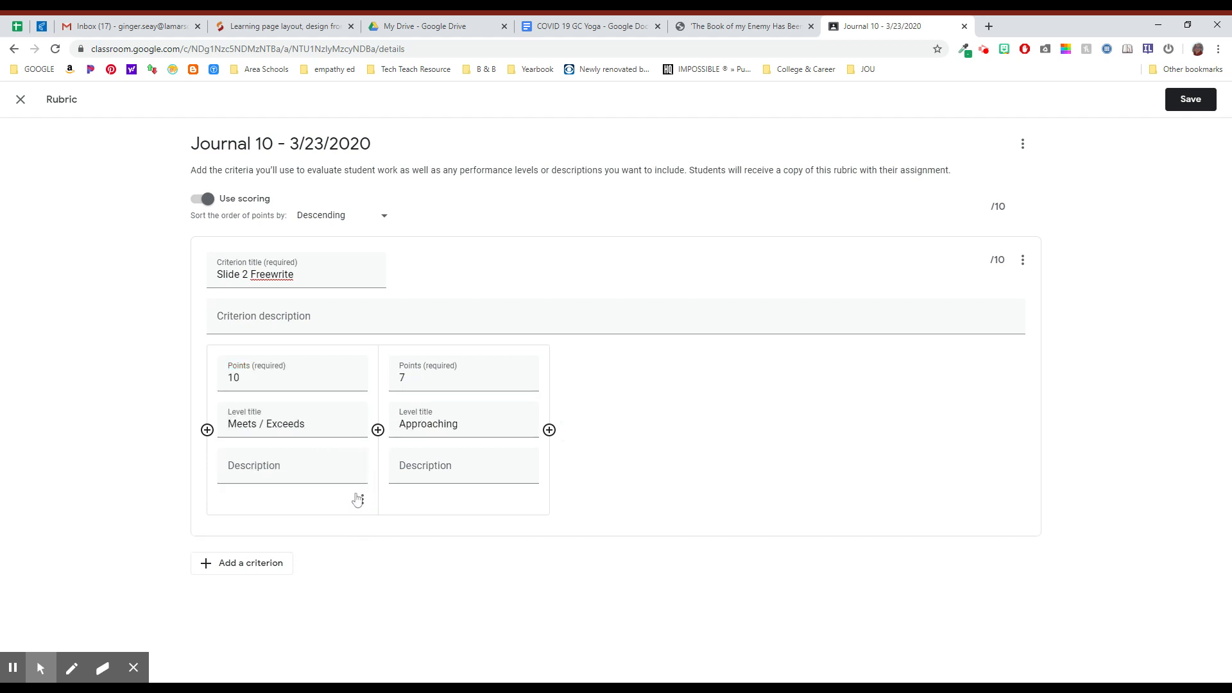
Step: Add a second criterion to the rubric and title it "Slide 5 -"
click(255, 568)
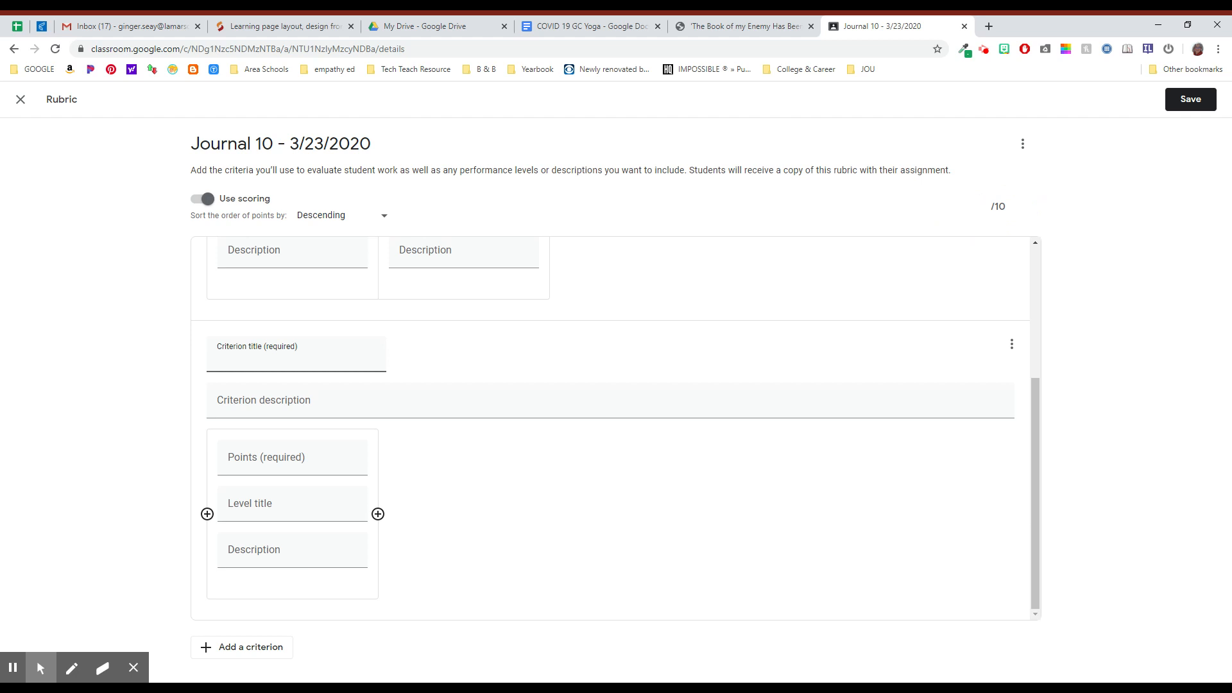
click(339, 218)
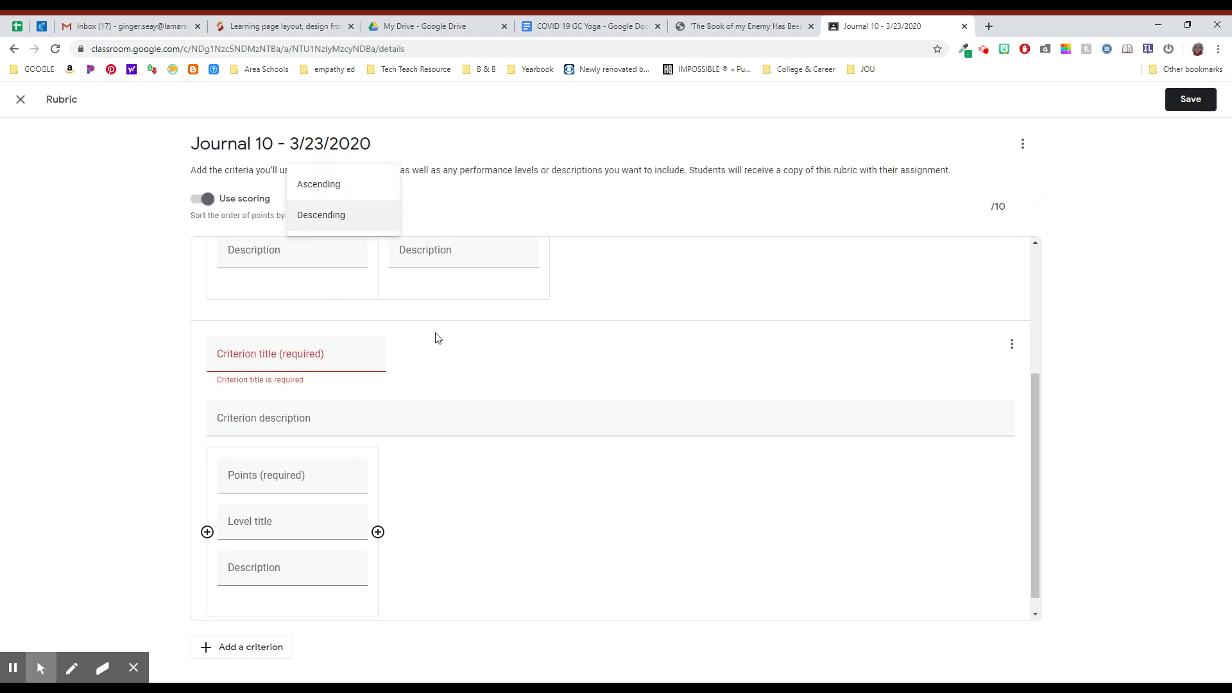
click(298, 353)
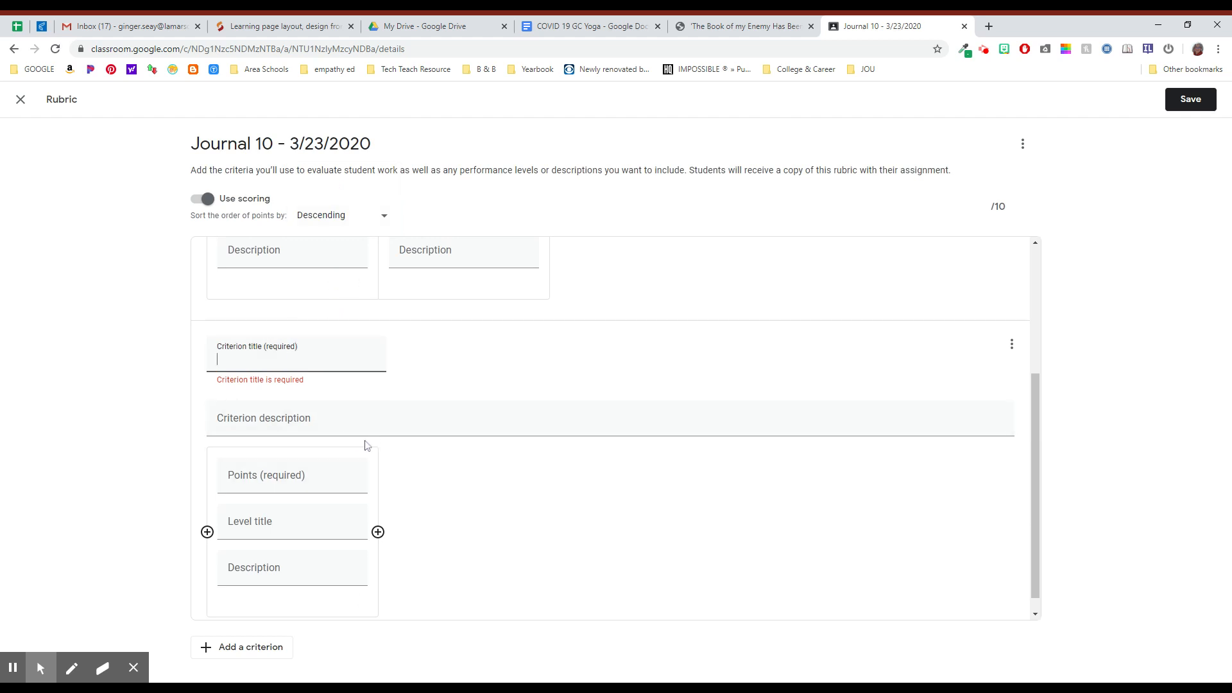
text(Slide 5 -)
Step: Set the first level of the "Slide 5 -" criterion to 10 points and save the rubric
click(347, 480)
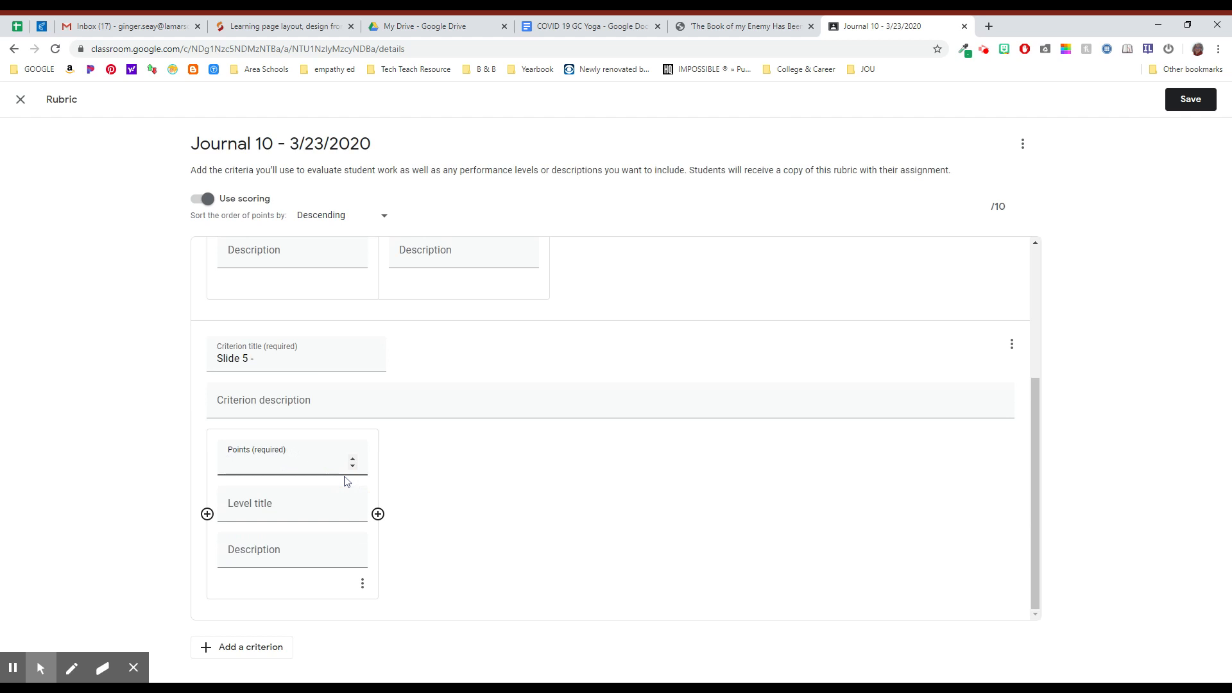
click(353, 462)
click(353, 462)
click(353, 462)
click(353, 462)
click(353, 462)
click(353, 462)
click(353, 463)
click(353, 460)
click(353, 459)
click(353, 459)
click(1189, 101)
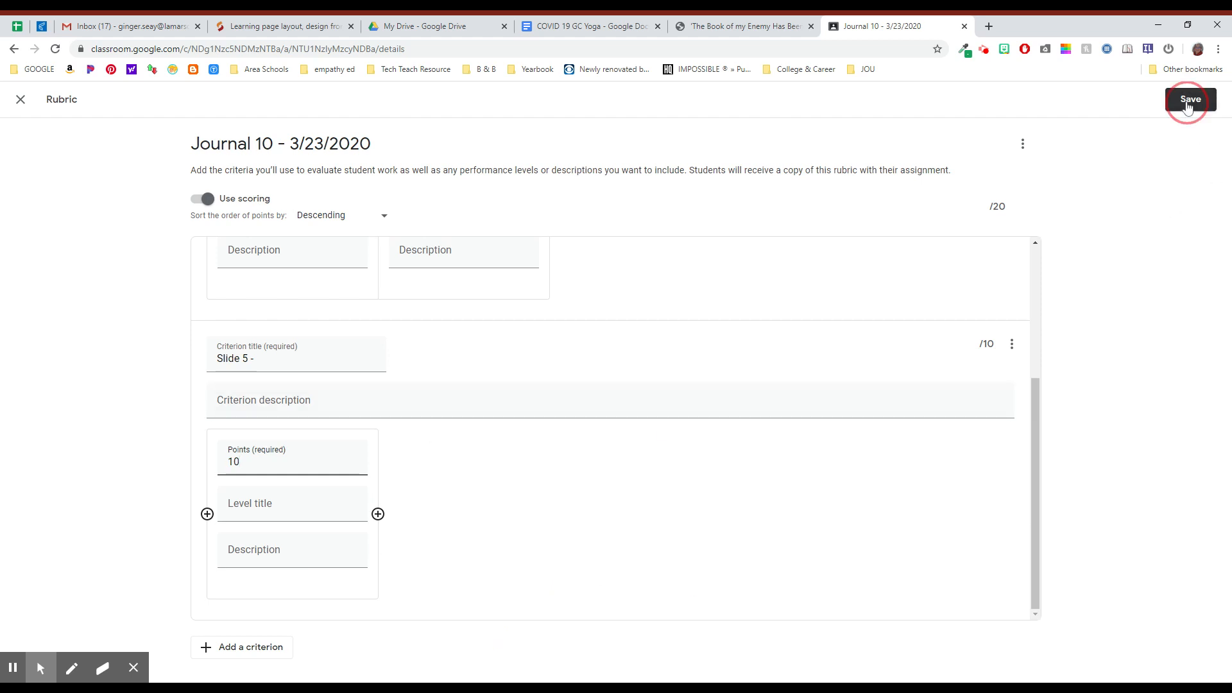